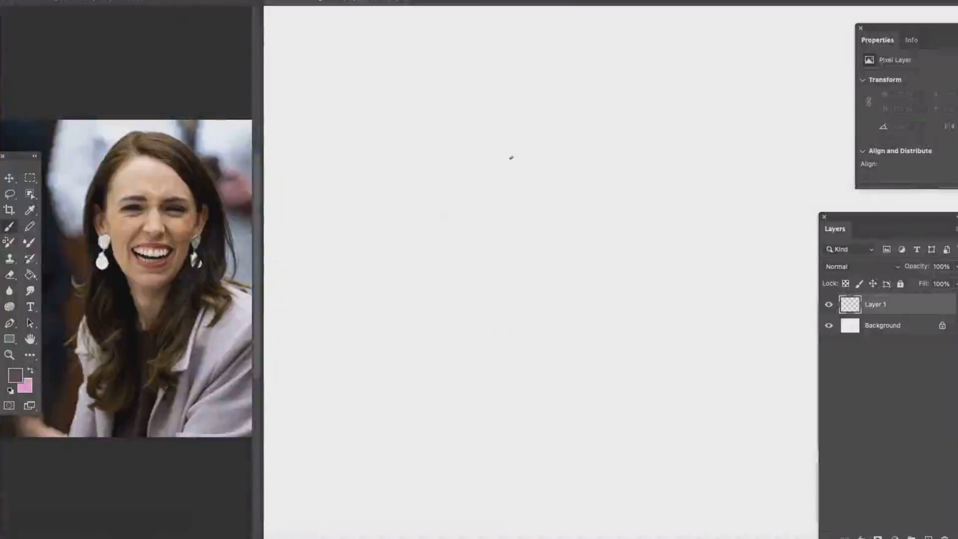
# Rough in the head outline with grey contour strokes: the top, both sides and the chin point
pyautogui.moveTo(510, 158)
pyautogui.mouseDown()
pyautogui.moveTo(471, 247)
pyautogui.moveTo(478, 319)
pyautogui.mouseUp()
pyautogui.moveTo(491, 267); pyautogui.dragTo(476, 314)
pyautogui.moveTo(471, 356)
pyautogui.mouseDown()
pyautogui.moveTo(532, 450)
pyautogui.moveTo(601, 361)
pyautogui.moveTo(608, 216)
pyautogui.moveTo(597, 346)
pyautogui.mouseUp()
pyautogui.moveTo(605, 304); pyautogui.dragTo(549, 444)
pyautogui.moveTo(616, 332); pyautogui.dragTo(627, 214)
pyautogui.moveTo(597, 150); pyautogui.dragTo(623, 222)
pyautogui.moveTo(513, 110)
pyautogui.mouseDown()
pyautogui.moveTo(617, 173)
pyautogui.moveTo(618, 257)
pyautogui.moveTo(444, 332)
pyautogui.mouseUp()
pyautogui.moveTo(468, 252); pyautogui.dragTo(441, 285)
pyautogui.moveTo(474, 289)
pyautogui.mouseDown()
pyautogui.moveTo(461, 331)
pyautogui.moveTo(434, 371)
pyautogui.moveTo(433, 363)
pyautogui.mouseUp()
# Sketch the horizontal mouth guideline, a chin loop and the wide open mouth line
pyautogui.moveTo(435, 387); pyautogui.dragTo(451, 410)
pyautogui.moveTo(468, 314)
pyautogui.mouseDown()
pyautogui.moveTo(517, 320)
pyautogui.moveTo(597, 296)
pyautogui.mouseUp()
pyautogui.moveTo(594, 300); pyautogui.dragTo(605, 344)
pyautogui.moveTo(472, 304)
pyautogui.mouseDown()
pyautogui.moveTo(492, 302)
pyautogui.moveTo(483, 336)
pyautogui.mouseUp()
pyautogui.moveTo(490, 347); pyautogui.dragTo(545, 370)
pyautogui.moveTo(500, 318)
pyautogui.mouseDown()
pyautogui.moveTo(598, 299)
pyautogui.moveTo(549, 309)
pyautogui.moveTo(611, 306)
pyautogui.moveTo(596, 330)
pyautogui.mouseUp()
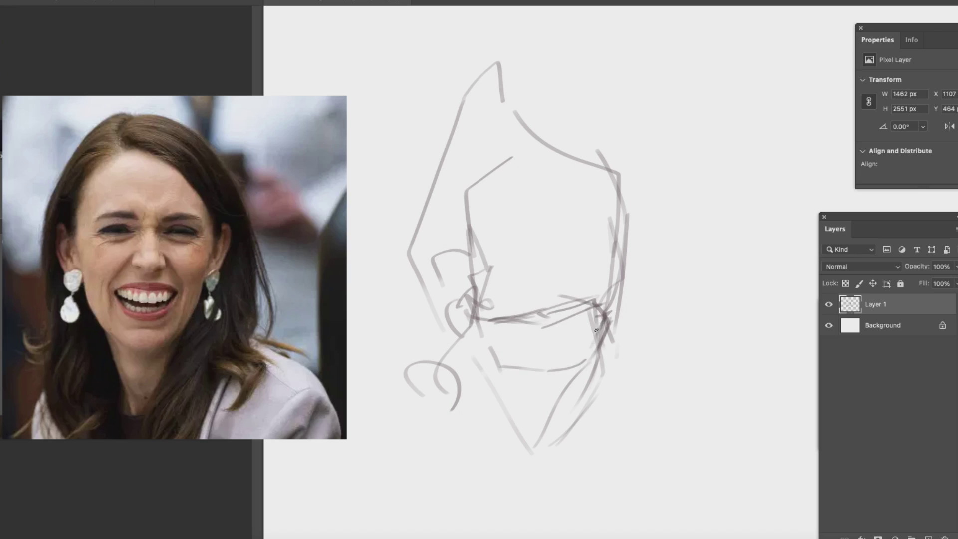
# Sketch the squinting eyes, the nose from nostril to brow, and darker eyebrows
pyautogui.moveTo(574, 230); pyautogui.dragTo(601, 232)
pyautogui.moveTo(559, 227); pyautogui.dragTo(586, 223)
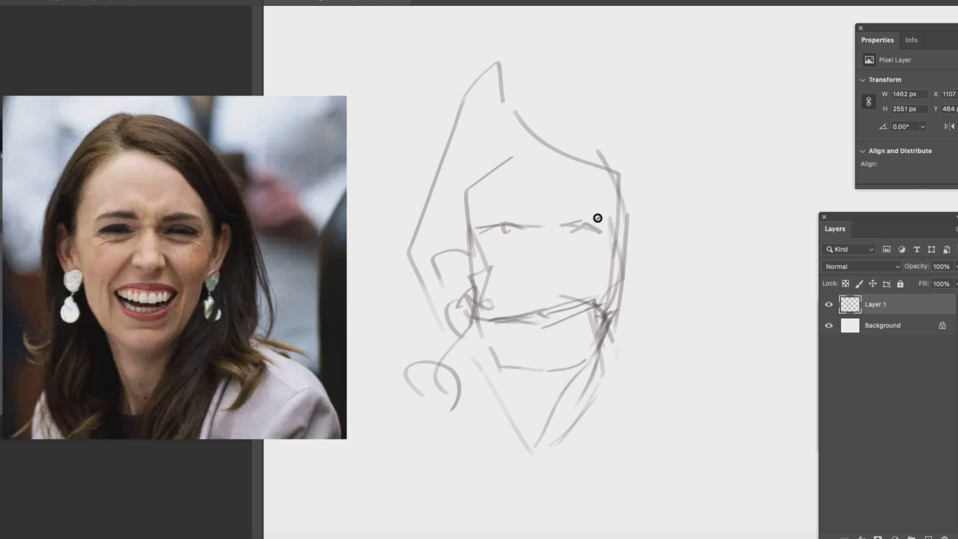
pyautogui.moveTo(534, 280); pyautogui.dragTo(551, 222)
pyautogui.moveTo(487, 226); pyautogui.dragTo(510, 216)
pyautogui.moveTo(571, 213); pyautogui.dragTo(598, 218)
pyautogui.moveTo(563, 229); pyautogui.dragTo(599, 232)
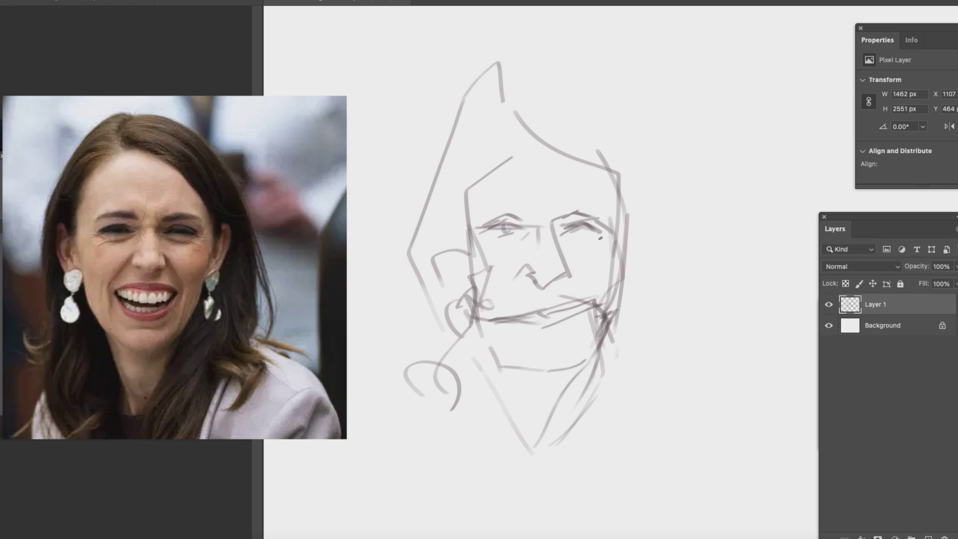
# Outline the wavy mouth, the lower lip, the chin and jaw curves, and a zigzag lower teeth line
pyautogui.moveTo(493, 316); pyautogui.dragTo(595, 311)
pyautogui.moveTo(536, 367); pyautogui.dragTo(601, 324)
pyautogui.moveTo(495, 317)
pyautogui.mouseDown()
pyautogui.moveTo(487, 340)
pyautogui.moveTo(558, 368)
pyautogui.moveTo(505, 373)
pyautogui.moveTo(554, 434)
pyautogui.mouseUp()
pyautogui.moveTo(586, 379); pyautogui.dragTo(553, 433)
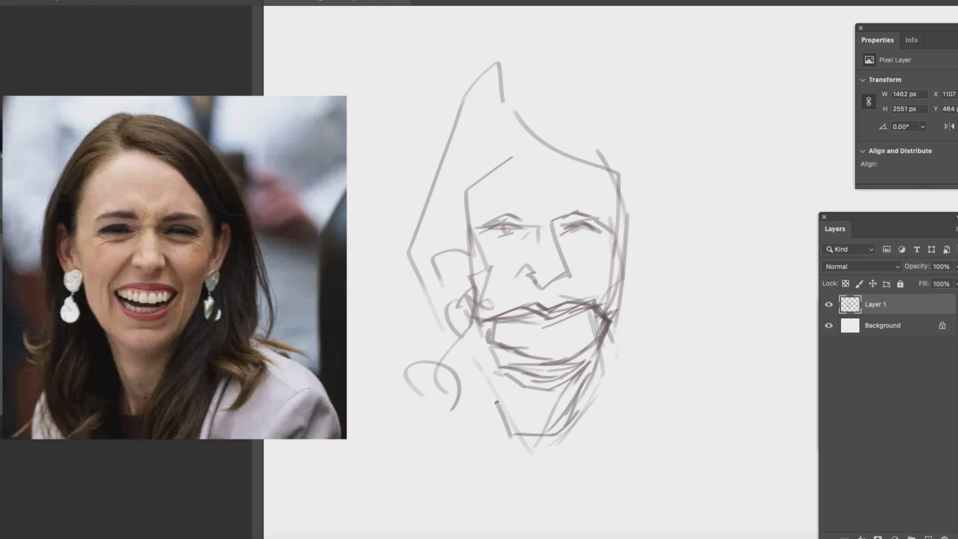
pyautogui.moveTo(495, 339)
pyautogui.mouseDown()
pyautogui.moveTo(573, 364)
pyautogui.moveTo(594, 339)
pyautogui.mouseUp()
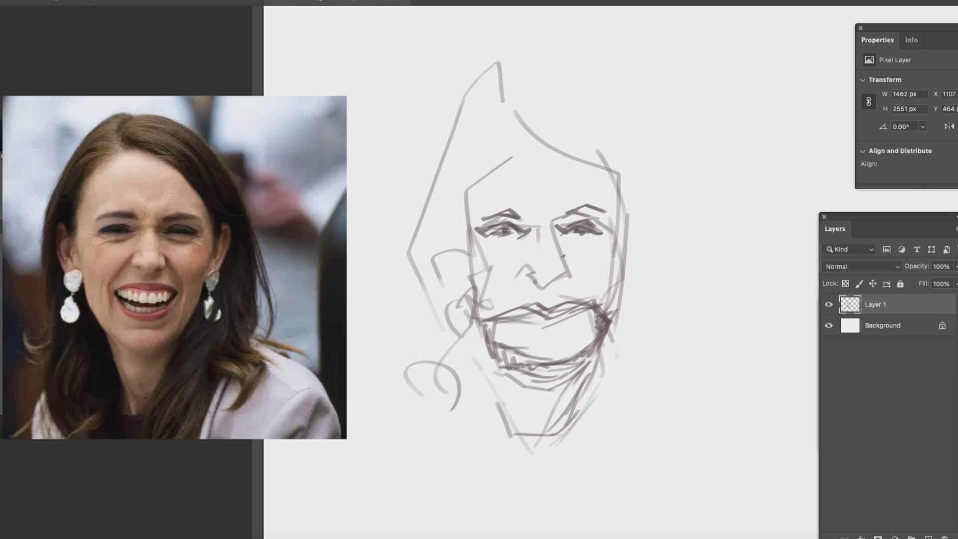
# Draw the nostril-to-cheek line, a top hair arc, the long right hair contour and the neck lines
pyautogui.moveTo(560, 265); pyautogui.dragTo(598, 304)
pyautogui.moveTo(501, 48); pyautogui.dragTo(569, 59)
pyautogui.moveTo(606, 110)
pyautogui.mouseDown()
pyautogui.moveTo(657, 222)
pyautogui.moveTo(616, 496)
pyautogui.mouseUp()
pyautogui.moveTo(604, 352); pyautogui.dragTo(598, 516)
pyautogui.moveTo(501, 417); pyautogui.dragTo(574, 501)
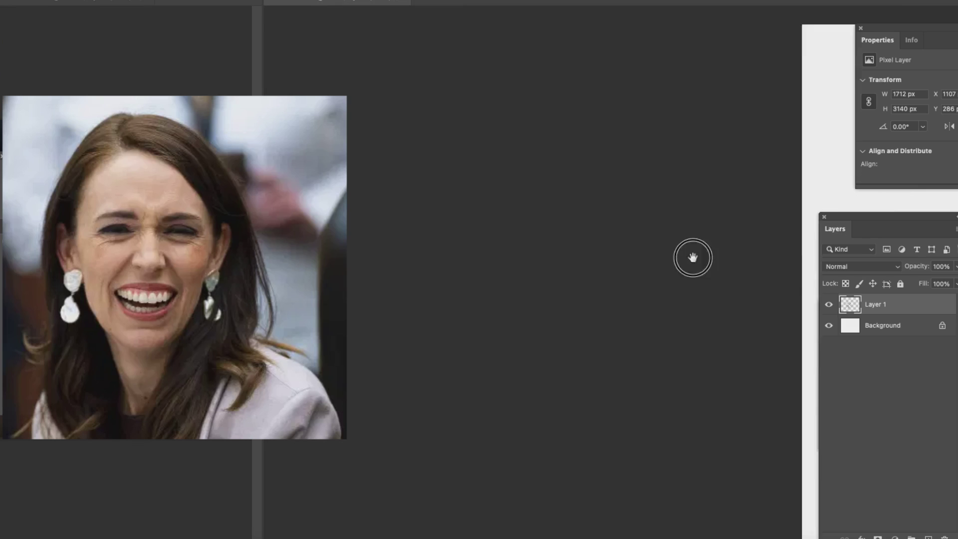
pyautogui.moveTo(690, 257); pyautogui.dragTo(663, 252)
pyautogui.moveTo(555, 451)
pyautogui.mouseDown()
pyautogui.moveTo(585, 526)
pyautogui.moveTo(627, 408)
pyautogui.mouseUp()
# Add long right-side hair strands, the left hair outline, and the hairline across the forehead
pyautogui.moveTo(623, 224); pyautogui.dragTo(628, 398)
pyautogui.moveTo(629, 184); pyautogui.dragTo(666, 389)
pyautogui.moveTo(631, 139); pyautogui.dragTo(624, 287)
pyautogui.moveTo(388, 223)
pyautogui.mouseDown()
pyautogui.moveTo(449, 399)
pyautogui.moveTo(499, 472)
pyautogui.mouseUp()
pyautogui.moveTo(433, 189)
pyautogui.mouseDown()
pyautogui.moveTo(493, 96)
pyautogui.moveTo(424, 219)
pyautogui.mouseUp()
pyautogui.moveTo(434, 274); pyautogui.dragTo(427, 236)
pyautogui.moveTo(484, 97); pyautogui.dragTo(598, 236)
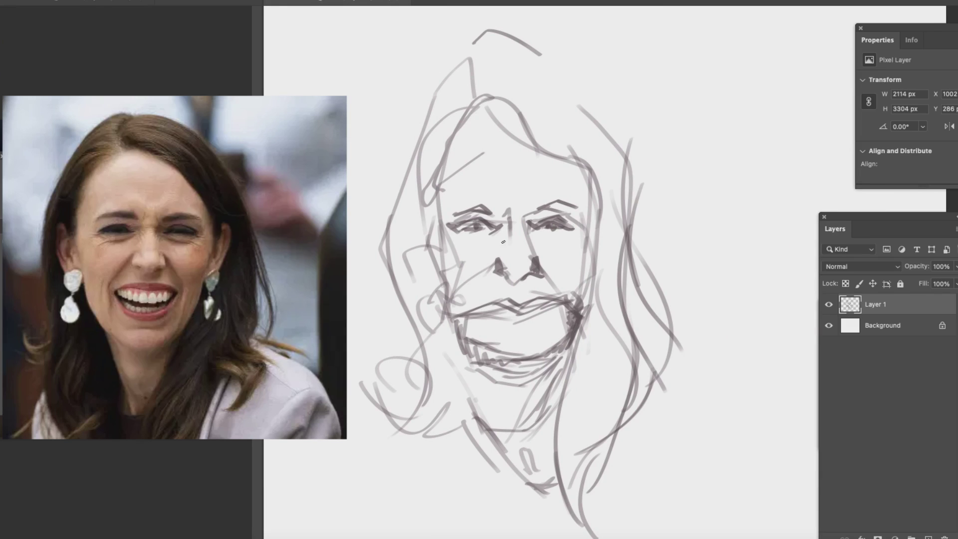
# Draw and darken the jaw down the left cheek, hatch the chin, and add left-side hair
pyautogui.moveTo(451, 300)
pyautogui.mouseDown()
pyautogui.moveTo(449, 387)
pyautogui.moveTo(497, 417)
pyautogui.moveTo(570, 349)
pyautogui.mouseUp()
pyautogui.moveTo(549, 425); pyautogui.dragTo(550, 393)
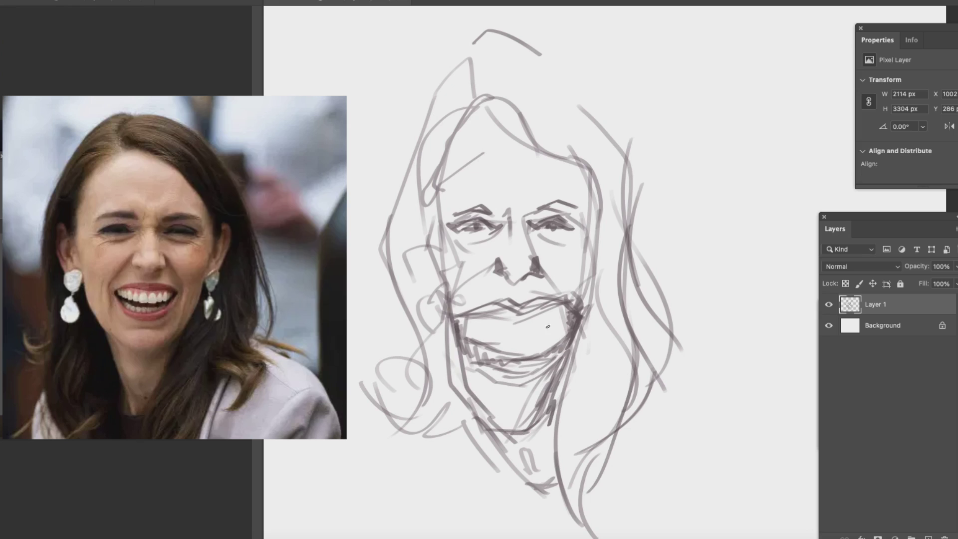
pyautogui.moveTo(455, 381); pyautogui.dragTo(446, 279)
pyautogui.moveTo(454, 315); pyautogui.dragTo(488, 277)
pyautogui.moveTo(459, 114)
pyautogui.mouseDown()
pyautogui.moveTo(418, 288)
pyautogui.moveTo(422, 279)
pyautogui.moveTo(444, 299)
pyautogui.mouseUp()
# Sketch the left ear, carry the jaw into the neck, and add more right-side hair strands
pyautogui.moveTo(412, 298)
pyautogui.mouseDown()
pyautogui.moveTo(438, 313)
pyautogui.moveTo(447, 349)
pyautogui.moveTo(420, 411)
pyautogui.mouseUp()
pyautogui.moveTo(359, 410); pyautogui.dragTo(437, 433)
pyautogui.moveTo(450, 369); pyautogui.dragTo(486, 440)
pyautogui.moveTo(445, 330)
pyautogui.mouseDown()
pyautogui.moveTo(448, 393)
pyautogui.moveTo(506, 465)
pyautogui.mouseUp()
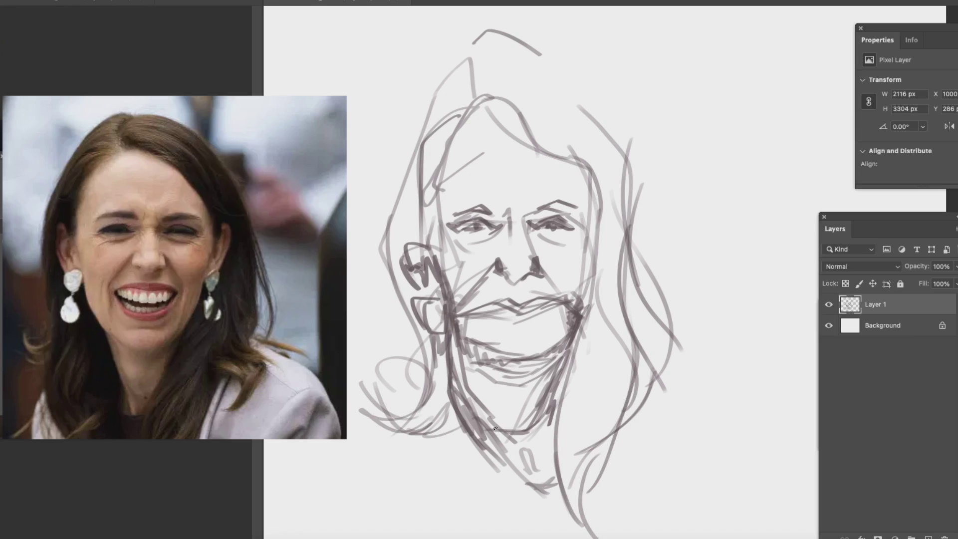
pyautogui.moveTo(494, 428); pyautogui.dragTo(553, 519)
pyautogui.moveTo(591, 400); pyautogui.dragTo(561, 534)
pyautogui.moveTo(633, 369)
pyautogui.mouseDown()
pyautogui.moveTo(588, 469)
pyautogui.moveTo(626, 456)
pyautogui.mouseUp()
pyautogui.moveTo(624, 265); pyautogui.dragTo(628, 368)
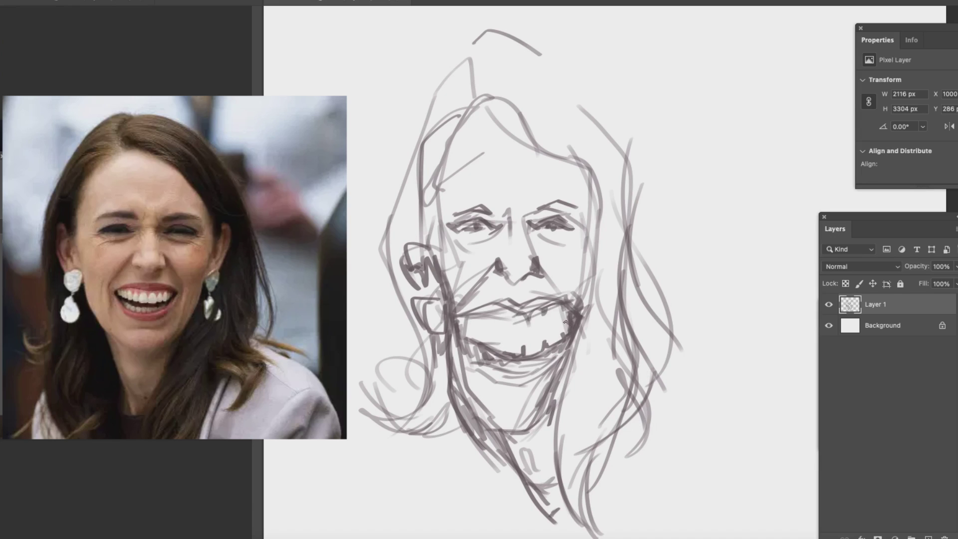
# Darken the upper lip, the line below the lower lip, and both mouth corners
pyautogui.moveTo(521, 314); pyautogui.dragTo(573, 307)
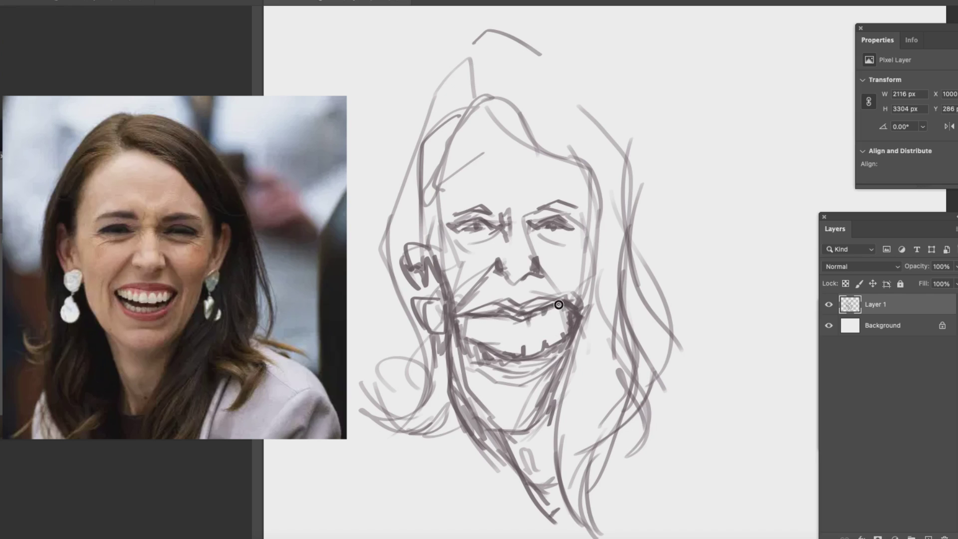
pyautogui.moveTo(469, 314); pyautogui.dragTo(493, 309)
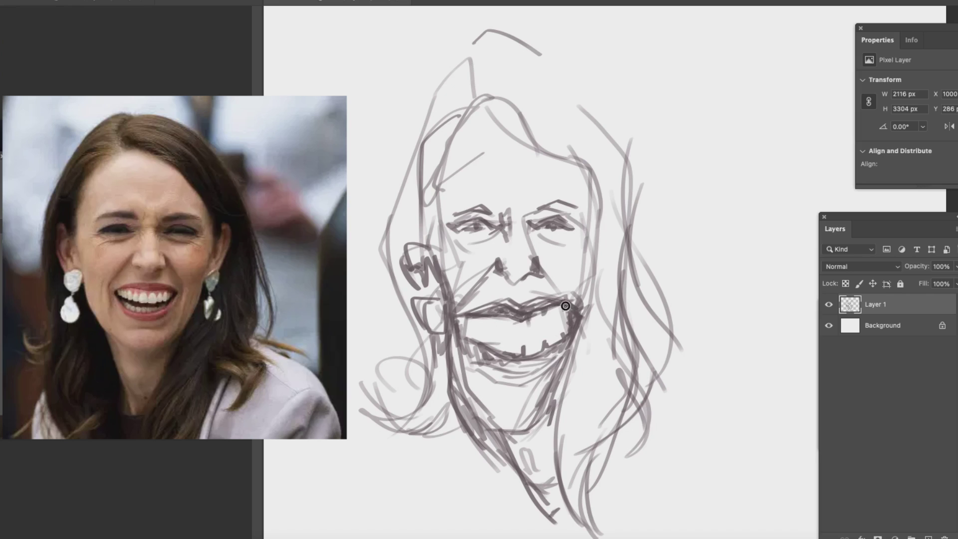
pyautogui.moveTo(468, 360); pyautogui.dragTo(507, 384)
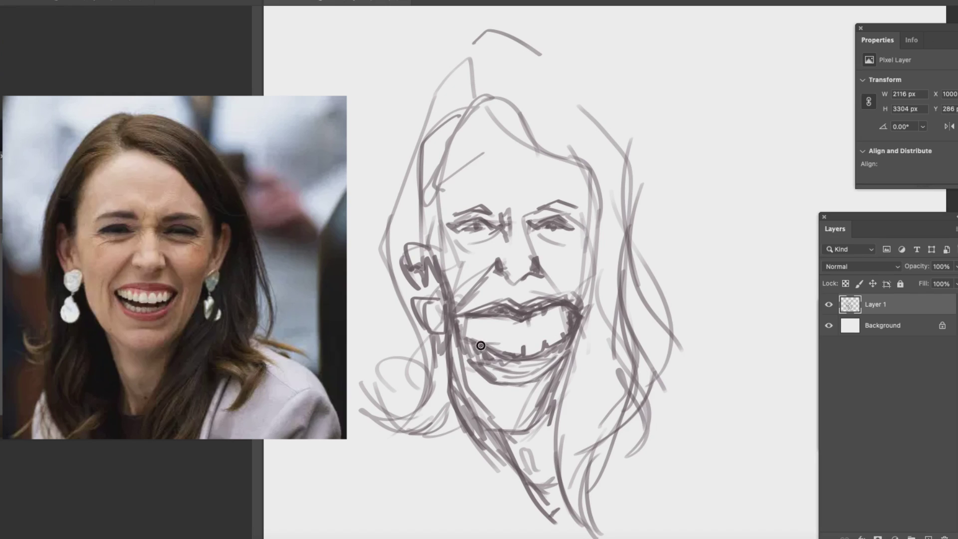
pyautogui.moveTo(556, 355); pyautogui.dragTo(555, 353)
pyautogui.moveTo(463, 328); pyautogui.dragTo(466, 355)
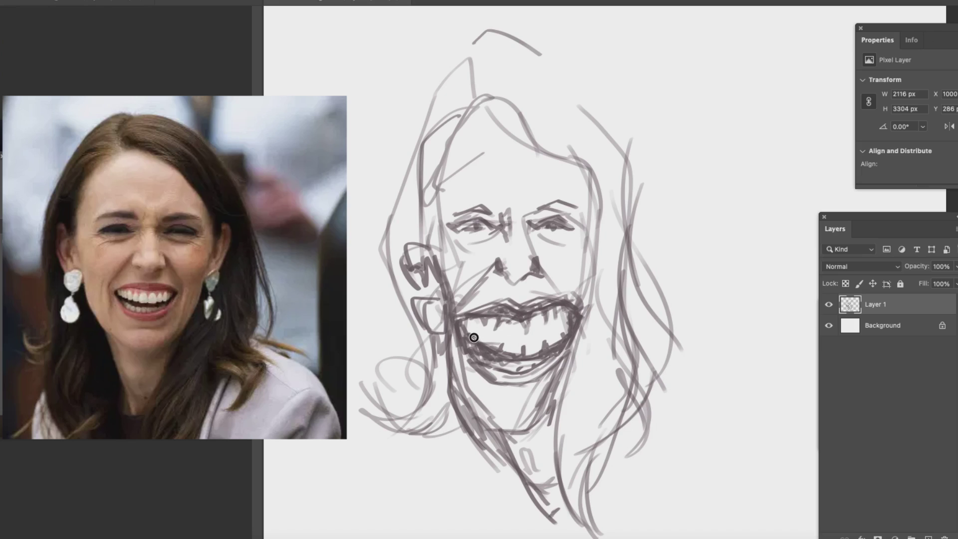
# Add hair strands at the lower left and along the lower right of the portrait
pyautogui.moveTo(445, 440)
pyautogui.mouseDown()
pyautogui.moveTo(481, 487)
pyautogui.moveTo(470, 504)
pyautogui.mouseUp()
pyautogui.moveTo(606, 449)
pyautogui.mouseDown()
pyautogui.moveTo(626, 454)
pyautogui.moveTo(621, 537)
pyautogui.moveTo(631, 459)
pyautogui.moveTo(631, 536)
pyautogui.mouseUp()
pyautogui.moveTo(601, 423); pyautogui.dragTo(561, 514)
pyautogui.moveTo(631, 464)
pyautogui.mouseDown()
pyautogui.moveTo(619, 427)
pyautogui.moveTo(633, 361)
pyautogui.mouseUp()
pyautogui.moveTo(612, 352); pyautogui.dragTo(636, 399)
# Draw the right ear and its drop earring, then darken the left hair strands
pyautogui.moveTo(590, 293)
pyautogui.mouseDown()
pyautogui.moveTo(616, 234)
pyautogui.moveTo(606, 270)
pyautogui.mouseUp()
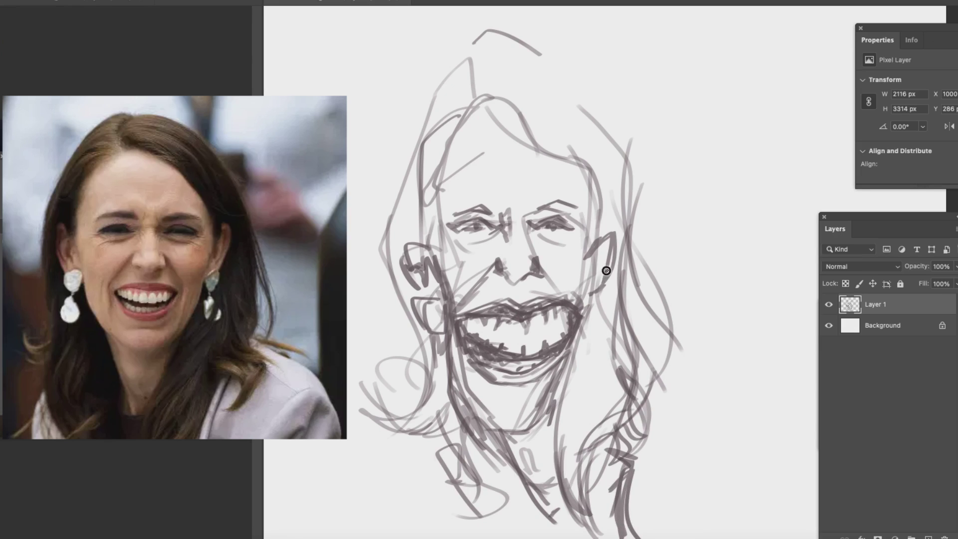
pyautogui.moveTo(591, 324); pyautogui.dragTo(607, 380)
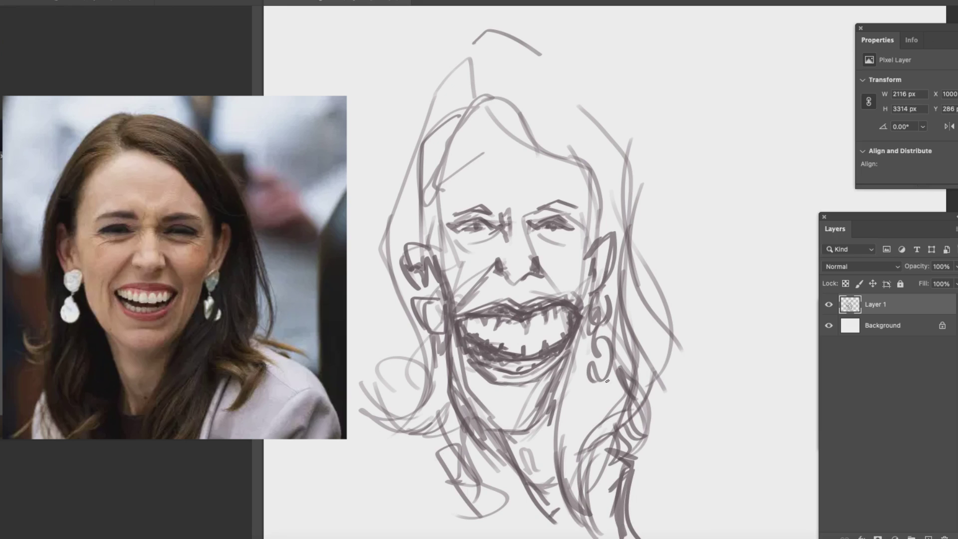
pyautogui.moveTo(428, 165)
pyautogui.mouseDown()
pyautogui.moveTo(456, 107)
pyautogui.moveTo(429, 244)
pyautogui.moveTo(452, 105)
pyautogui.moveTo(592, 234)
pyautogui.moveTo(513, 107)
pyautogui.mouseUp()
pyautogui.moveTo(467, 44)
pyautogui.mouseDown()
pyautogui.moveTo(428, 150)
pyautogui.moveTo(409, 331)
pyautogui.moveTo(440, 503)
pyautogui.moveTo(516, 536)
pyautogui.mouseUp()
# Strengthen the lower hair, jaw, chin and right cheek lines, and add neck strokes
pyautogui.moveTo(547, 474)
pyautogui.mouseDown()
pyautogui.moveTo(522, 509)
pyautogui.moveTo(571, 537)
pyautogui.mouseUp()
pyautogui.moveTo(591, 457); pyautogui.dragTo(561, 503)
pyautogui.moveTo(554, 384); pyautogui.dragTo(484, 432)
pyautogui.moveTo(581, 339)
pyautogui.mouseDown()
pyautogui.moveTo(541, 429)
pyautogui.moveTo(551, 492)
pyautogui.mouseUp()
pyautogui.moveTo(513, 434); pyautogui.dragTo(535, 491)
pyautogui.moveTo(487, 428); pyautogui.dragTo(530, 471)
# With a resized brush, block in skin tone over the face, hair and neck
pyautogui.rightClick(643, 188)
pyautogui.moveTo(915, 305); pyautogui.dragTo(915, 330)
pyautogui.moveTo(508, 104)
pyautogui.mouseDown()
pyautogui.moveTo(471, 417)
pyautogui.moveTo(642, 417)
pyautogui.mouseUp()
pyautogui.moveTo(649, 499)
pyautogui.mouseDown()
pyautogui.moveTo(648, 199)
pyautogui.moveTo(542, 50)
pyautogui.moveTo(454, 349)
pyautogui.mouseUp()
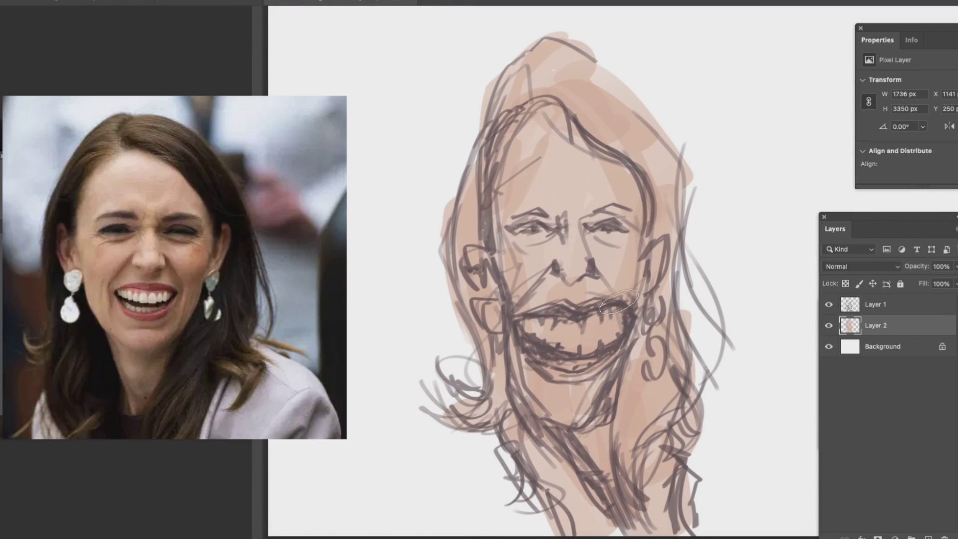
# With a smaller brush, paint dark brown into both eyes and try orange-brown hair, undoing the last stroke
pyautogui.rightClick(598, 289)
pyautogui.click(670, 483)
pyautogui.press('Return')
pyautogui.moveTo(513, 224); pyautogui.dragTo(551, 232)
pyautogui.moveTo(626, 230); pyautogui.dragTo(579, 234)
pyautogui.moveTo(518, 125)
pyautogui.mouseDown()
pyautogui.moveTo(496, 146)
pyautogui.moveTo(469, 249)
pyautogui.moveTo(459, 244)
pyautogui.mouseUp()
pyautogui.moveTo(473, 279); pyautogui.dragTo(499, 369)
pyautogui.hotkey('ctrl', 'z')
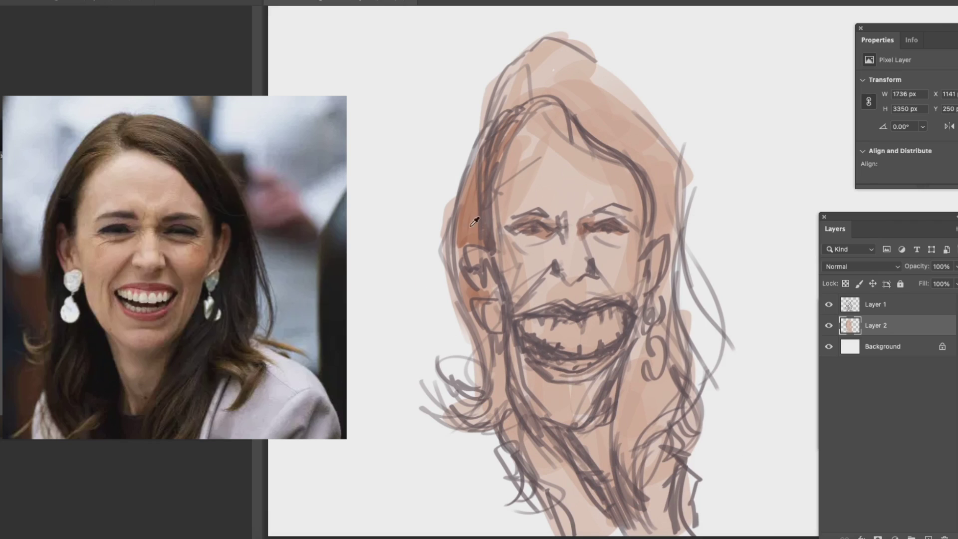
# Test colour swatches beside the face, then paint greenish-brown on the jaw, lower hair and right neck
pyautogui.moveTo(379, 289); pyautogui.dragTo(394, 270)
pyautogui.moveTo(402, 235); pyautogui.dragTo(398, 207)
pyautogui.moveTo(471, 312); pyautogui.dragTo(504, 391)
pyautogui.moveTo(505, 356); pyautogui.dragTo(439, 419)
pyautogui.moveTo(659, 324); pyautogui.dragTo(693, 453)
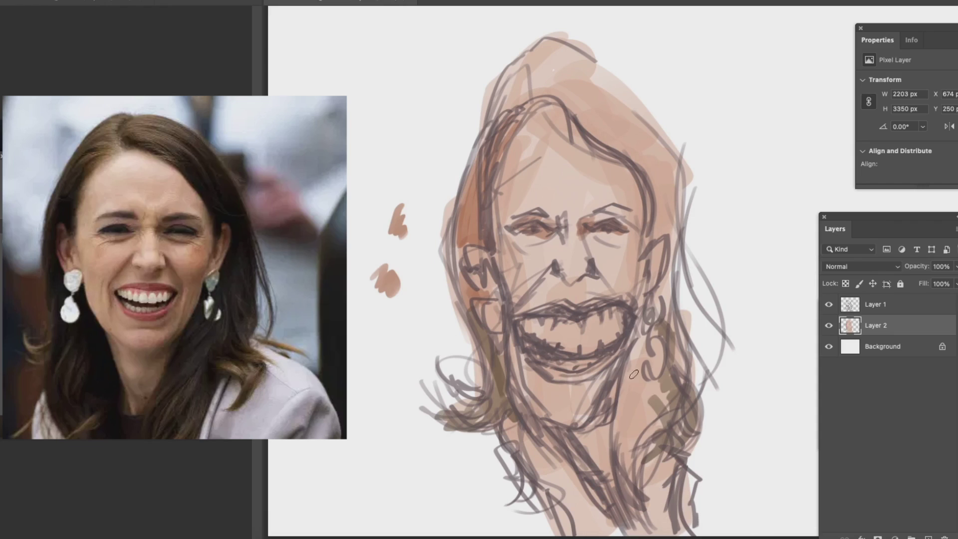
pyautogui.moveTo(648, 354); pyautogui.dragTo(611, 499)
pyautogui.moveTo(638, 326); pyautogui.dragTo(617, 393)
# Cover the hair in brown from the crown down both sides, and fill the teeth light cream
pyautogui.moveTo(623, 115); pyautogui.dragTo(668, 239)
pyautogui.moveTo(684, 185)
pyautogui.mouseDown()
pyautogui.moveTo(708, 334)
pyautogui.moveTo(698, 255)
pyautogui.mouseUp()
pyautogui.moveTo(539, 84); pyautogui.dragTo(682, 178)
pyautogui.moveTo(573, 57); pyautogui.dragTo(649, 165)
pyautogui.moveTo(638, 169); pyautogui.dragTo(646, 231)
pyautogui.moveTo(528, 105); pyautogui.dragTo(484, 214)
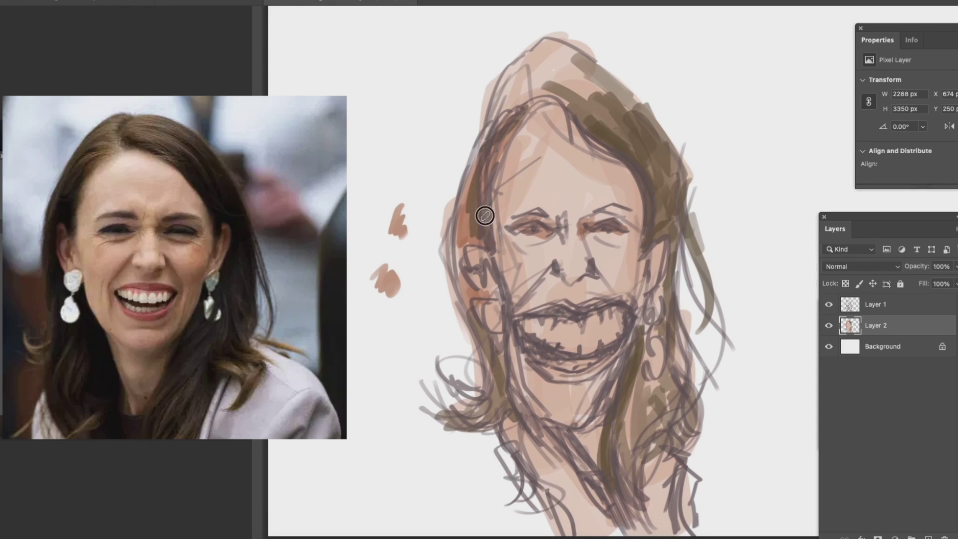
pyautogui.moveTo(503, 135); pyautogui.dragTo(464, 294)
pyautogui.moveTo(529, 80); pyautogui.dragTo(473, 170)
pyautogui.moveTo(538, 50); pyautogui.dragTo(623, 104)
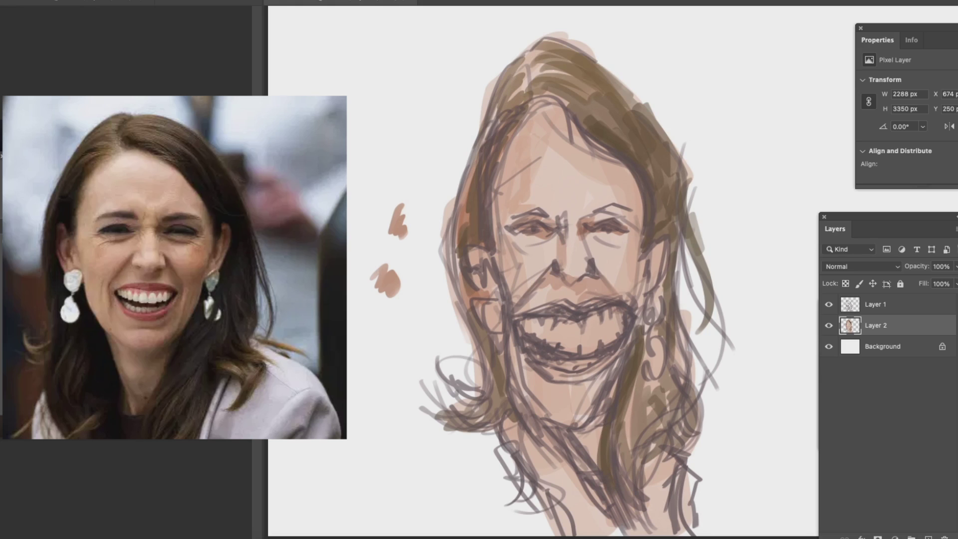
pyautogui.moveTo(529, 325)
pyautogui.mouseDown()
pyautogui.moveTo(613, 336)
pyautogui.moveTo(551, 364)
pyautogui.moveTo(561, 358)
pyautogui.mouseUp()
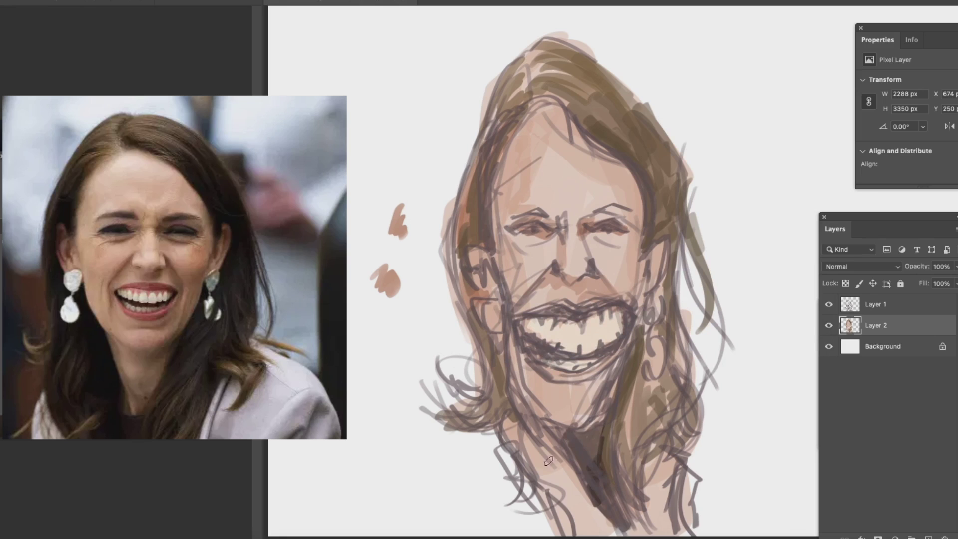
# Paint dark red on the upper and lower lips
pyautogui.rightClick(739, 256)
pyautogui.press('Escape')
pyautogui.moveTo(536, 314); pyautogui.dragTo(623, 310)
pyautogui.moveTo(534, 369)
pyautogui.mouseDown()
pyautogui.moveTo(588, 374)
pyautogui.moveTo(631, 331)
pyautogui.mouseUp()
pyautogui.moveTo(516, 336); pyautogui.dragTo(541, 361)
# On the sketch layer set 87% opacity, pick a dark colour and paint the eyebrows
pyautogui.hotkey('alt', ']')
pyautogui.press('8')
pyautogui.press('7')
pyautogui.click(378, 296)
pyautogui.press('Return')
pyautogui.moveTo(506, 220); pyautogui.dragTo(614, 210)
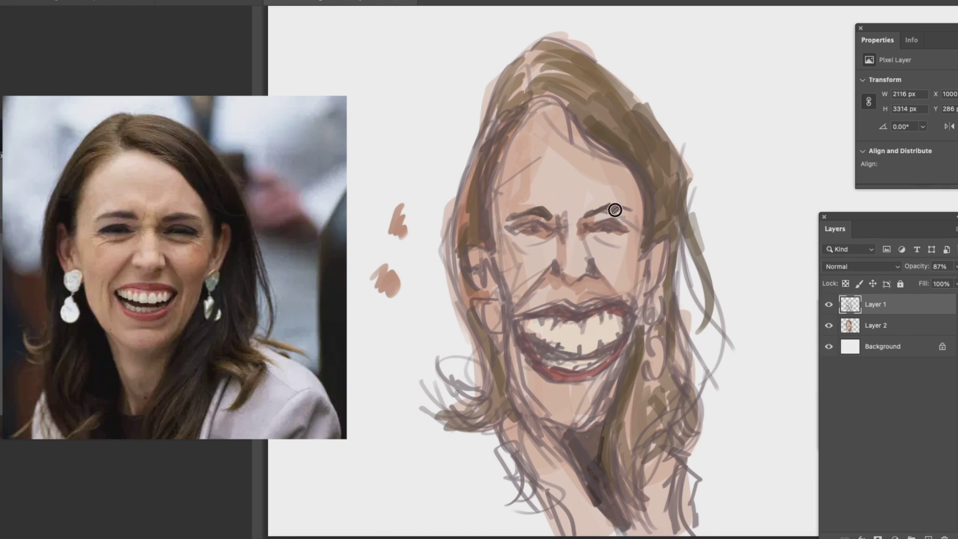
# Darken the right side of the hair and its strands with dark brown
pyautogui.moveTo(534, 90); pyautogui.dragTo(654, 211)
pyautogui.moveTo(614, 135); pyautogui.dragTo(669, 224)
pyautogui.moveTo(644, 149); pyautogui.dragTo(649, 256)
pyautogui.moveTo(399, 139); pyautogui.dragTo(413, 174)
# Paint drop earrings on both sides, then repaint them whiter using colour sampled from the teeth
pyautogui.moveTo(488, 282); pyautogui.dragTo(492, 339)
pyautogui.moveTo(652, 298); pyautogui.dragTo(653, 377)
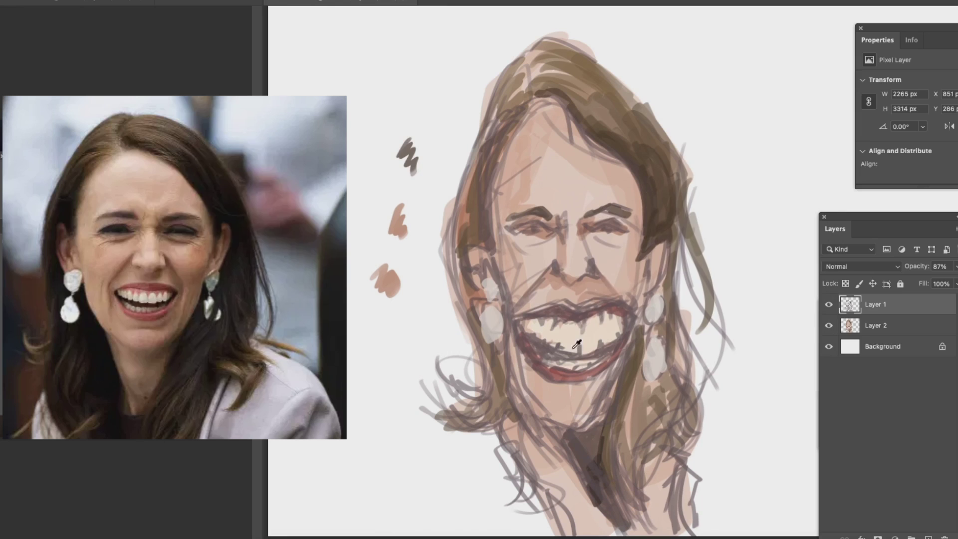
pyautogui.keyDown('alt'); pyautogui.click(576, 344); pyautogui.keyUp('alt')
pyautogui.moveTo(487, 279); pyautogui.dragTo(491, 300)
pyautogui.moveTo(490, 311); pyautogui.dragTo(492, 342)
pyautogui.moveTo(653, 293); pyautogui.dragTo(655, 320)
pyautogui.moveTo(651, 339); pyautogui.dragTo(655, 355)
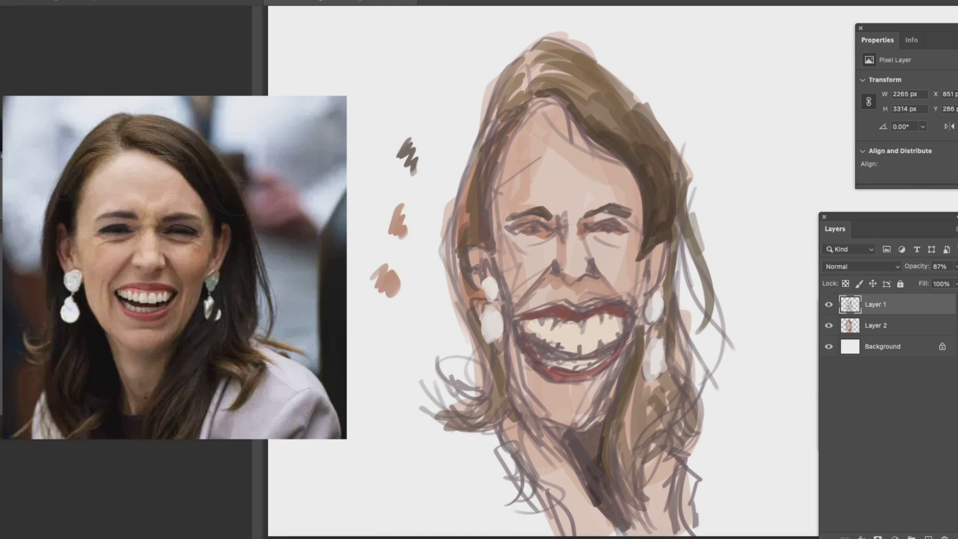
# Back on Layer 2, thicken the red lips and darken the eyes and eyebrows with brown
pyautogui.hotkey('alt', '[')
pyautogui.moveTo(517, 323); pyautogui.dragTo(632, 312)
pyautogui.moveTo(521, 341)
pyautogui.mouseDown()
pyautogui.moveTo(551, 375)
pyautogui.moveTo(613, 366)
pyautogui.mouseUp()
pyautogui.moveTo(515, 226); pyautogui.dragTo(627, 223)
pyautogui.moveTo(586, 215); pyautogui.dragTo(632, 207)
pyautogui.moveTo(504, 220); pyautogui.dragTo(551, 210)
# Add dark hair strokes along the hairline, the top right, and down both sides
pyautogui.moveTo(533, 90)
pyautogui.mouseDown()
pyautogui.moveTo(614, 152)
pyautogui.moveTo(666, 220)
pyautogui.mouseUp()
pyautogui.moveTo(616, 120); pyautogui.dragTo(671, 199)
pyautogui.moveTo(641, 85)
pyautogui.mouseDown()
pyautogui.moveTo(591, 112)
pyautogui.moveTo(651, 132)
pyautogui.mouseUp()
pyautogui.moveTo(643, 229); pyautogui.dragTo(646, 274)
pyautogui.moveTo(519, 110); pyautogui.dragTo(480, 205)
pyautogui.moveTo(491, 188); pyautogui.dragTo(464, 309)
pyautogui.moveTo(487, 217); pyautogui.dragTo(466, 262)
# Lengthen the dark brown hair below the jaw and neck with long brush strokes
pyautogui.press('Return')
pyautogui.rightClick(529, 251)
pyautogui.moveTo(534, 430); pyautogui.dragTo(546, 524)
pyautogui.moveTo(513, 394)
pyautogui.mouseDown()
pyautogui.moveTo(478, 519)
pyautogui.moveTo(491, 492)
pyautogui.mouseUp()
pyautogui.moveTo(508, 419); pyautogui.dragTo(536, 514)
pyautogui.moveTo(538, 438); pyautogui.dragTo(559, 534)
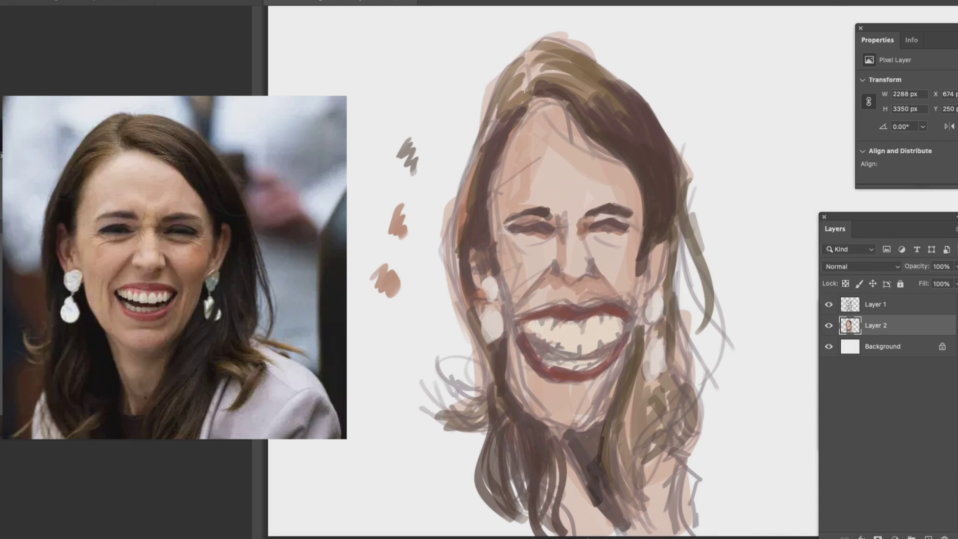
# Add lavender clothing strokes at the lower left and right, plus a dark strand along the left jaw
pyautogui.moveTo(469, 451); pyautogui.dragTo(488, 531)
pyautogui.moveTo(656, 460)
pyautogui.mouseDown()
pyautogui.moveTo(675, 532)
pyautogui.moveTo(659, 462)
pyautogui.mouseUp()
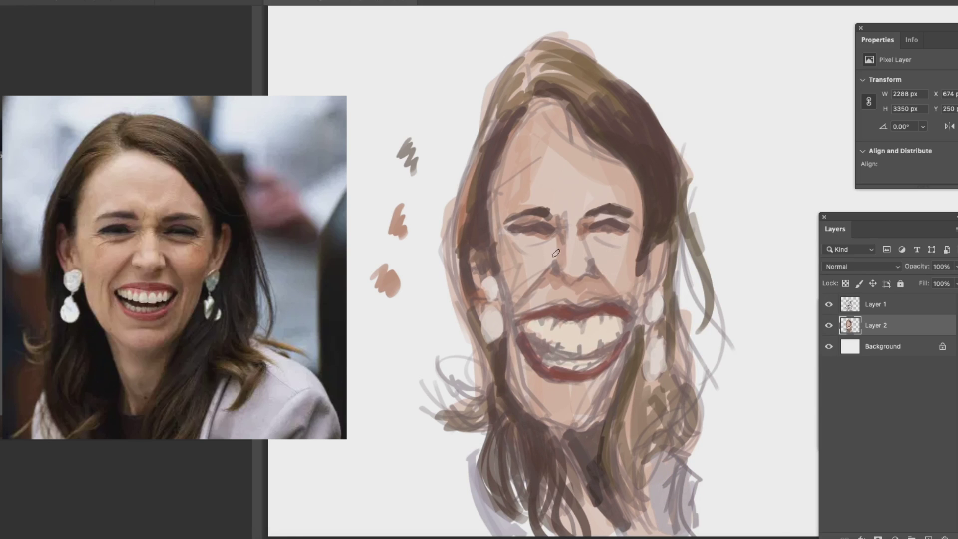
pyautogui.moveTo(493, 328)
pyautogui.mouseDown()
pyautogui.moveTo(501, 389)
pyautogui.moveTo(566, 455)
pyautogui.mouseUp()
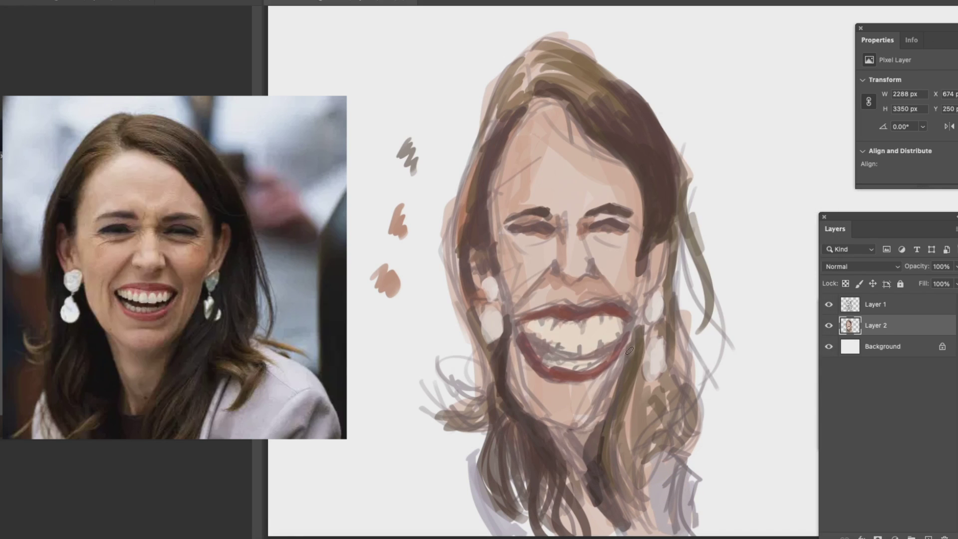
pyautogui.rightClick(618, 265)
pyautogui.press('Return')
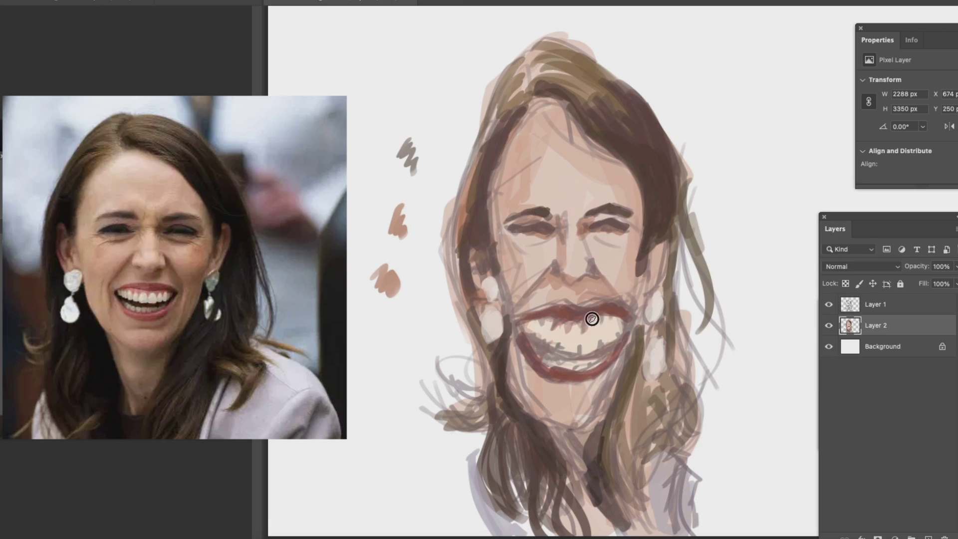
# Darken the gaps under the lower teeth
pyautogui.moveTo(531, 349)
pyautogui.mouseDown()
pyautogui.moveTo(573, 352)
pyautogui.moveTo(541, 349)
pyautogui.moveTo(602, 341)
pyautogui.mouseUp()
pyautogui.rightClick(543, 349)
pyautogui.press('Return')
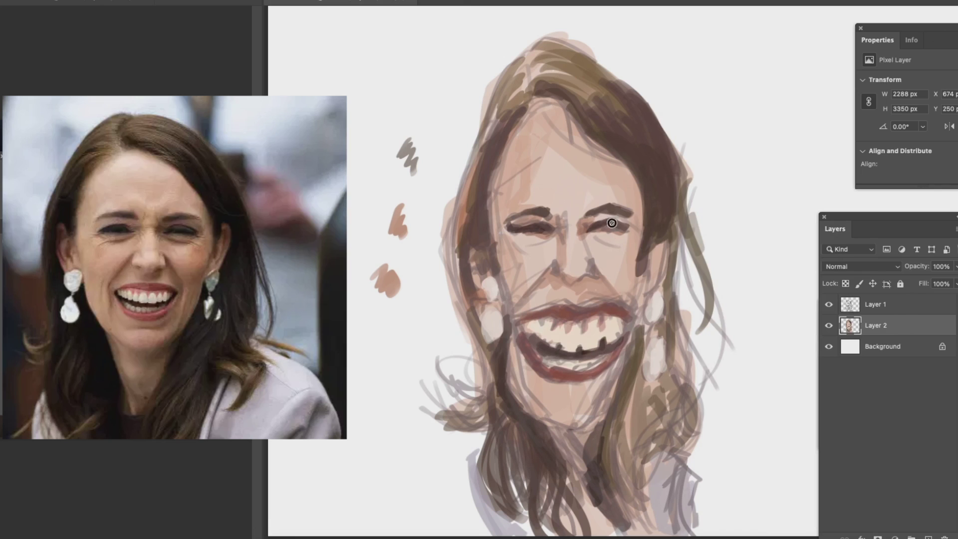
pyautogui.rightClick(602, 266)
pyautogui.press('Return')
# Add dark hair strokes on both sides of the head and darken the right cheek beside the earring
pyautogui.moveTo(519, 109); pyautogui.dragTo(482, 197)
pyautogui.moveTo(648, 130); pyautogui.dragTo(681, 221)
pyautogui.moveTo(649, 307); pyautogui.dragTo(638, 339)
pyautogui.keyDown('alt'); pyautogui.click(394, 280); pyautogui.keyUp('alt')
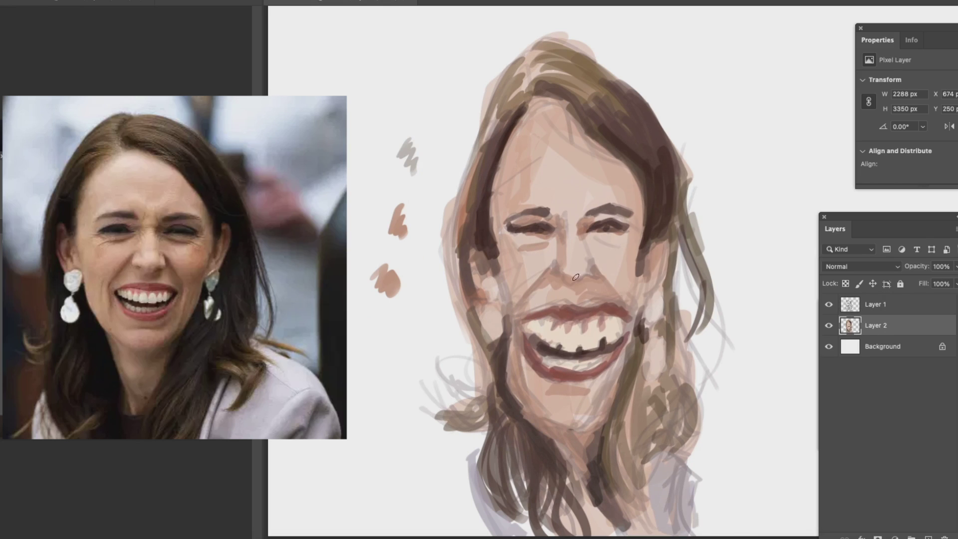
# Extend the dark hair down the left side to the lower left
pyautogui.moveTo(492, 191); pyautogui.dragTo(496, 264)
pyautogui.moveTo(468, 219); pyautogui.dragTo(462, 279)
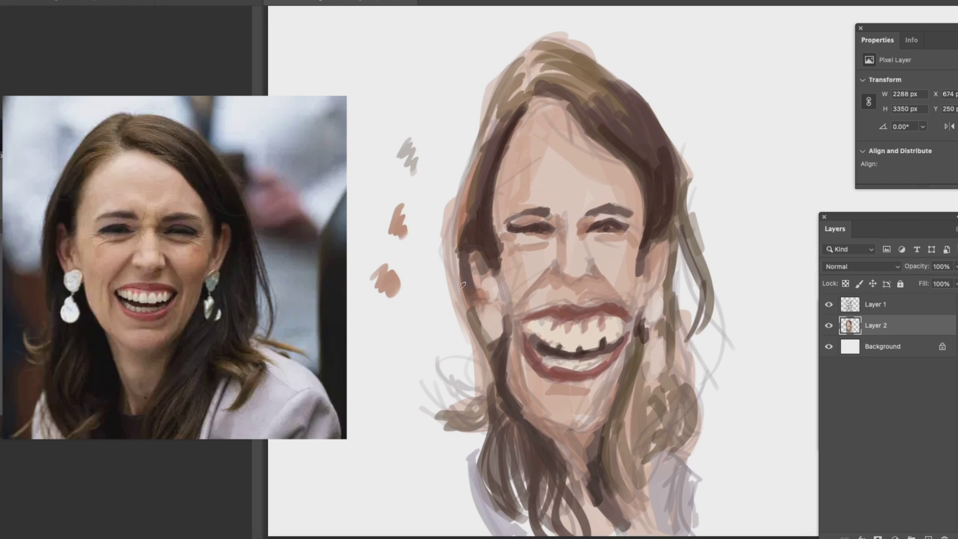
pyautogui.moveTo(487, 364); pyautogui.dragTo(439, 424)
pyautogui.moveTo(499, 439); pyautogui.dragTo(431, 491)
pyautogui.press('Return')
# Darken the left corner of the mouth with a colour sampled from the hair
pyautogui.rightClick(544, 232)
pyautogui.press('Escape')
pyautogui.keyDown('alt'); pyautogui.click(462, 228); pyautogui.keyUp('alt')
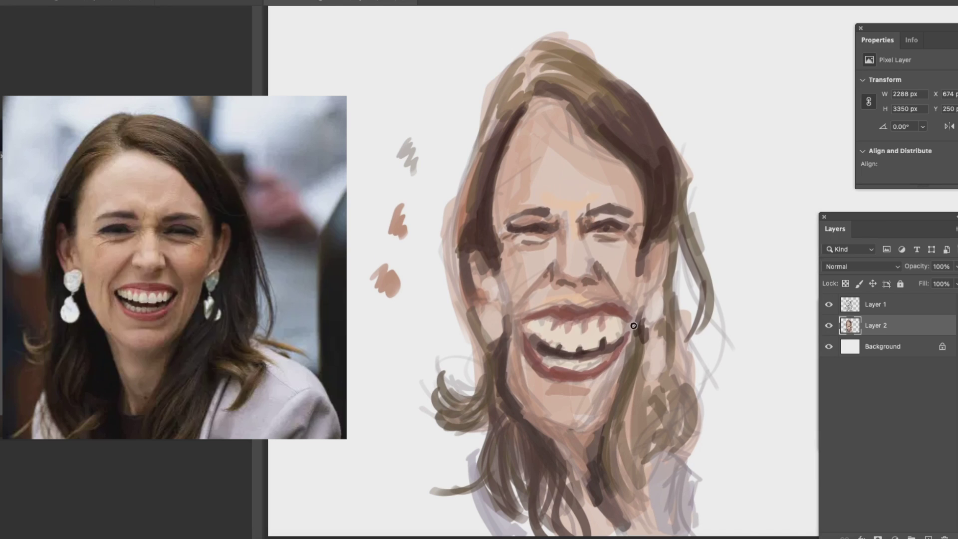
pyautogui.moveTo(523, 342); pyautogui.dragTo(526, 324)
pyautogui.keyDown('alt'); pyautogui.click(559, 348); pyautogui.keyUp('alt')
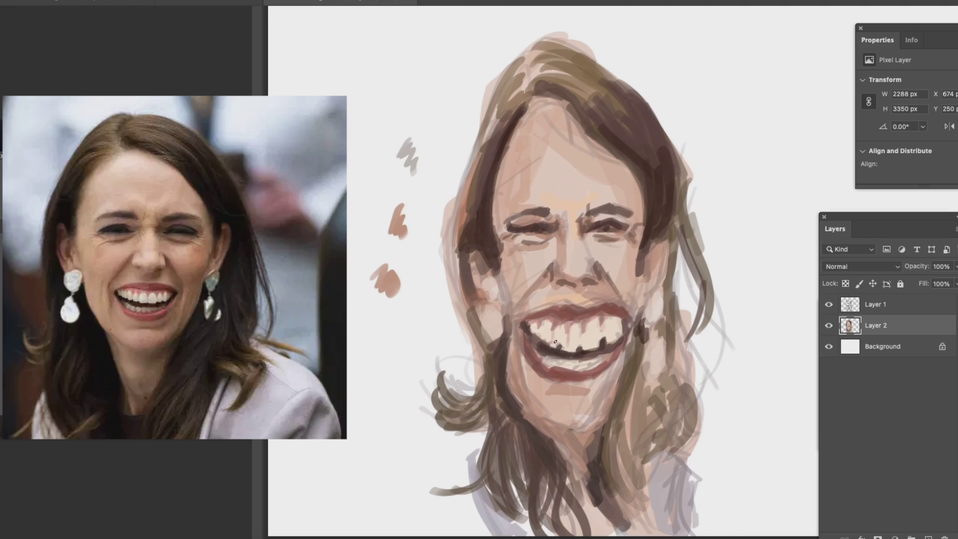
# Paint dark hair strokes along the forehead hairline, right cheek and right jaw
pyautogui.rightClick(542, 235)
pyautogui.press('Return')
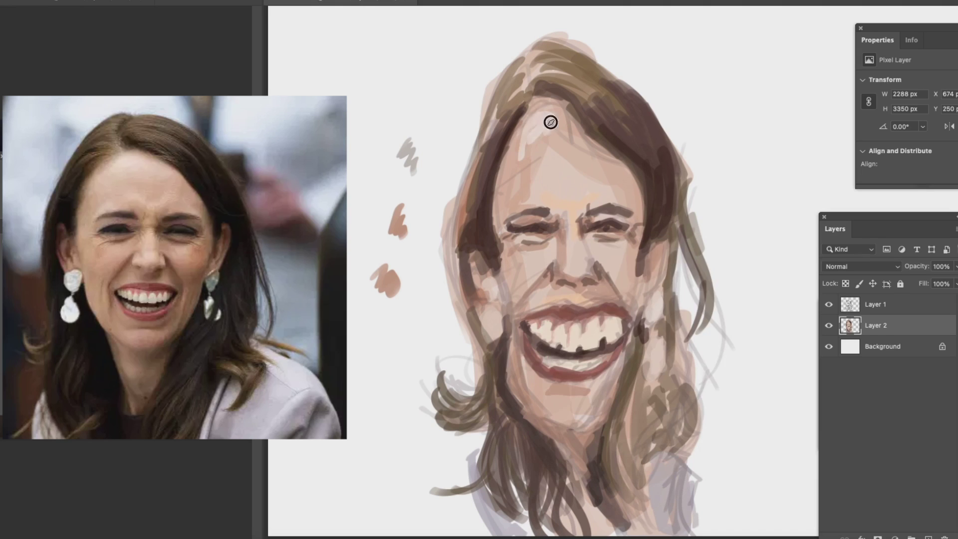
pyautogui.keyDown('alt'); pyautogui.click(519, 103); pyautogui.keyUp('alt')
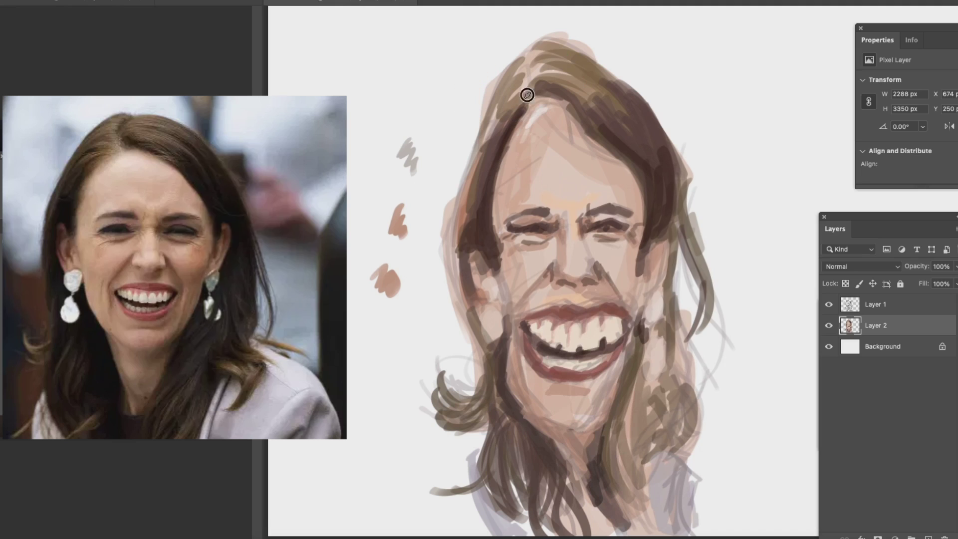
pyautogui.moveTo(525, 96); pyautogui.dragTo(549, 93)
pyautogui.moveTo(648, 255); pyautogui.dragTo(627, 462)
pyautogui.keyDown('alt'); pyautogui.click(652, 325); pyautogui.keyUp('alt')
pyautogui.moveTo(649, 354); pyautogui.dragTo(678, 474)
pyautogui.moveTo(643, 319)
pyautogui.mouseDown()
pyautogui.moveTo(667, 381)
pyautogui.moveTo(690, 336)
pyautogui.moveTo(690, 446)
pyautogui.moveTo(654, 506)
pyautogui.mouseUp()
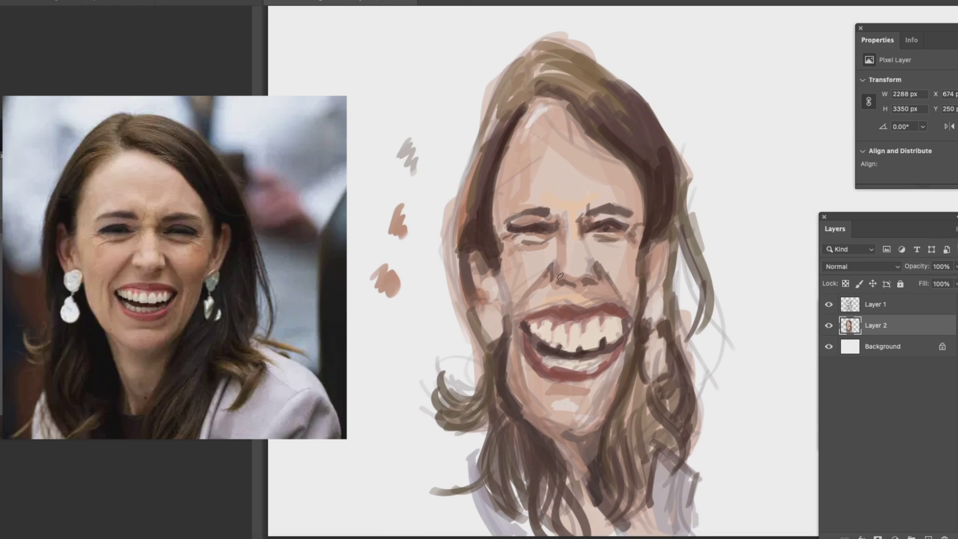
# Add warm blush to both cheeks and light highlights across the top of the hair
pyautogui.moveTo(489, 262)
pyautogui.mouseDown()
pyautogui.moveTo(474, 284)
pyautogui.moveTo(493, 309)
pyautogui.mouseUp()
pyautogui.moveTo(624, 247); pyautogui.dragTo(630, 263)
pyautogui.moveTo(501, 315); pyautogui.dragTo(513, 271)
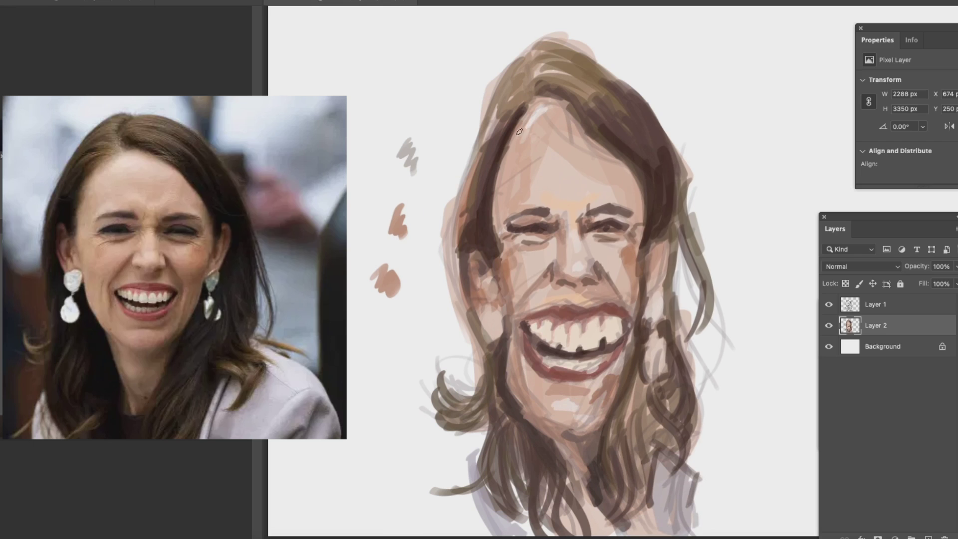
pyautogui.press('Return')
pyautogui.moveTo(481, 144)
pyautogui.mouseDown()
pyautogui.moveTo(516, 70)
pyautogui.moveTo(581, 75)
pyautogui.moveTo(623, 55)
pyautogui.mouseUp()
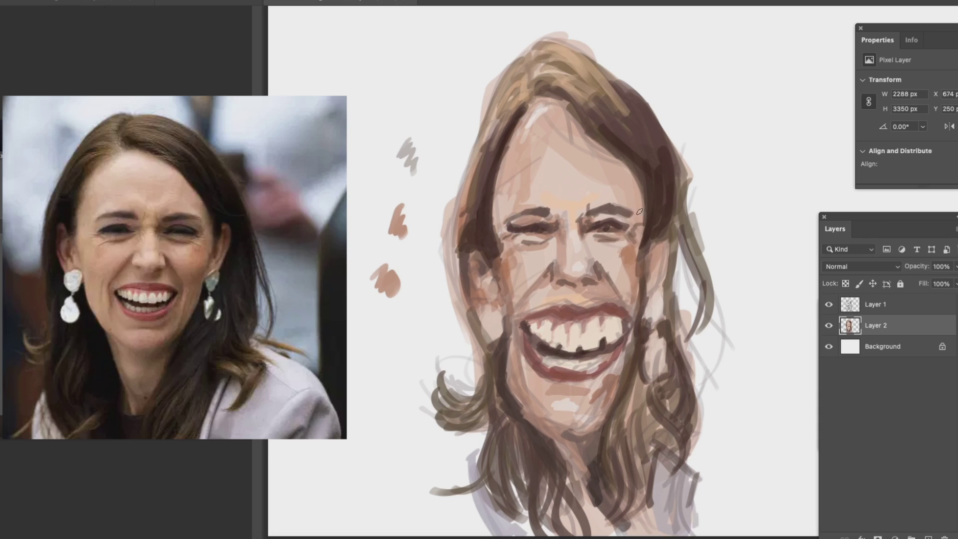
# Darken both eyebrows and the area around the right nostril
pyautogui.rightClick(743, 197)
pyautogui.press('Escape')
pyautogui.moveTo(591, 213); pyautogui.dragTo(629, 209)
pyautogui.moveTo(513, 212); pyautogui.dragTo(564, 210)
pyautogui.moveTo(591, 294)
pyautogui.mouseDown()
pyautogui.moveTo(593, 285)
pyautogui.moveTo(619, 330)
pyautogui.mouseUp()
# Brighten the upper teeth with a new paint colour
pyautogui.press('Return')
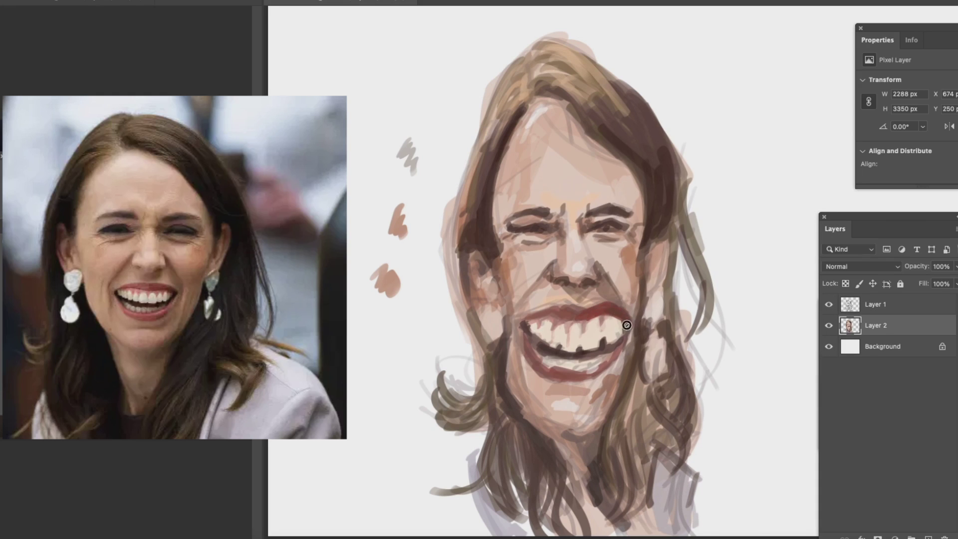
pyautogui.moveTo(539, 322); pyautogui.dragTo(583, 313)
pyautogui.press('Return')
pyautogui.keyDown('alt'); pyautogui.click(566, 314); pyautogui.keyUp('alt')
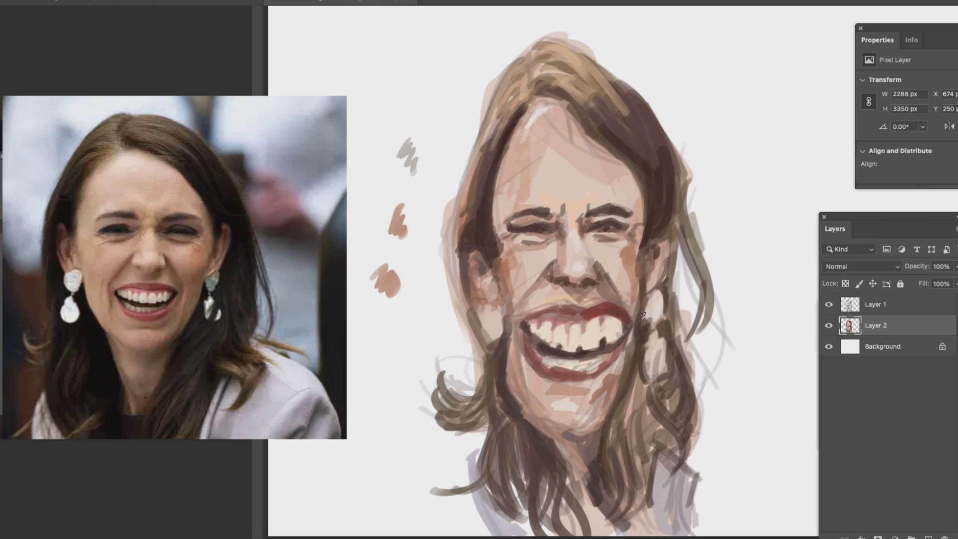
# Darken the left edge of the hair down to the curls and shade under the chin
pyautogui.moveTo(499, 108); pyautogui.dragTo(471, 214)
pyautogui.moveTo(519, 82)
pyautogui.mouseDown()
pyautogui.moveTo(474, 200)
pyautogui.moveTo(468, 399)
pyautogui.mouseUp()
pyautogui.moveTo(486, 344); pyautogui.dragTo(494, 534)
pyautogui.moveTo(579, 491); pyautogui.dragTo(595, 534)
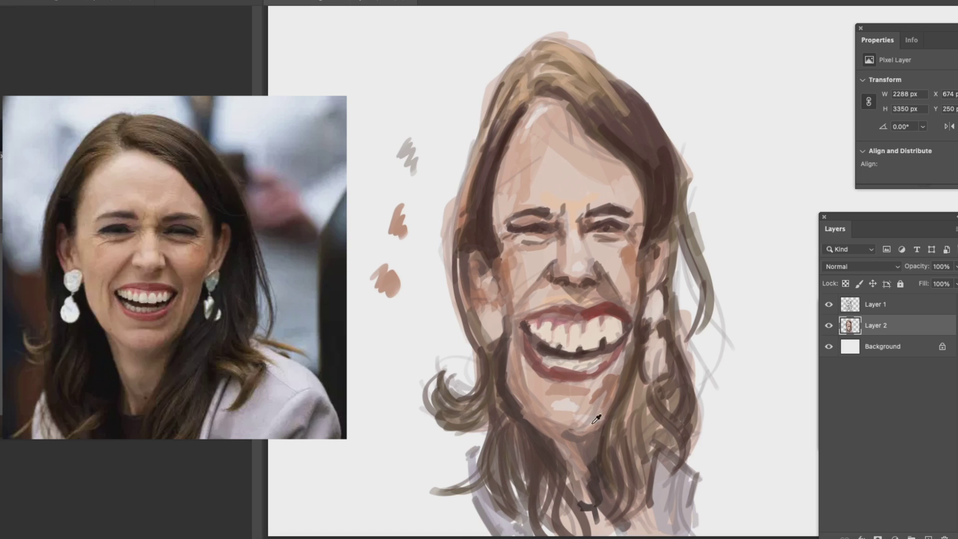
# Add light tan highlights to the lower and right hair, then redarken the right strand and left cheek
pyautogui.click(768, 160)
pyautogui.moveTo(436, 491); pyautogui.dragTo(491, 476)
pyautogui.moveTo(640, 487); pyautogui.dragTo(654, 415)
pyautogui.moveTo(679, 206); pyautogui.dragTo(691, 319)
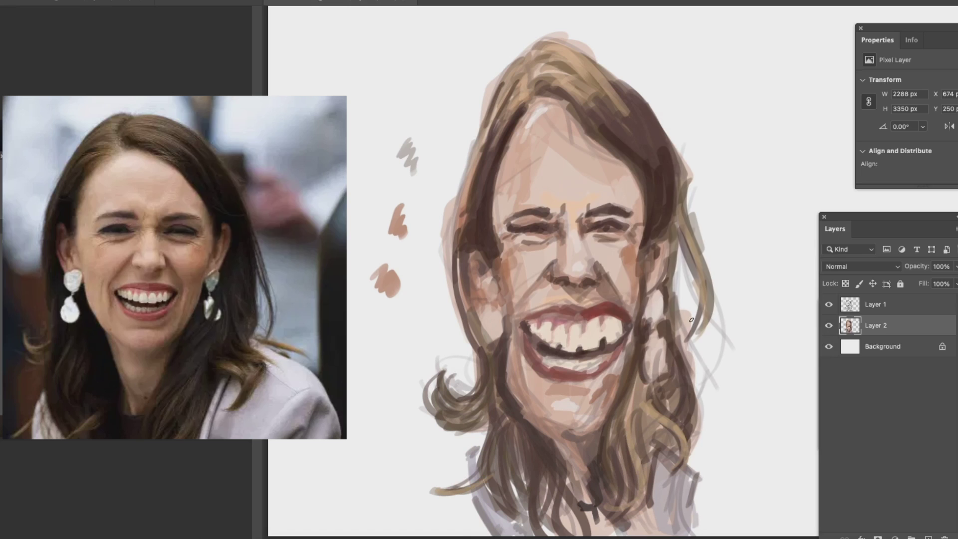
pyautogui.moveTo(678, 246); pyautogui.dragTo(683, 329)
pyautogui.moveTo(679, 214); pyautogui.dragTo(671, 324)
pyautogui.moveTo(513, 335); pyautogui.dragTo(547, 265)
# Paint white drop earrings at both ears on a new empty layer
pyautogui.hotkey('ctrl', 'shift', 'alt', 'n')
pyautogui.moveTo(651, 295); pyautogui.dragTo(656, 319)
pyautogui.moveTo(484, 312); pyautogui.dragTo(492, 379)
pyautogui.moveTo(652, 339); pyautogui.dragTo(664, 373)
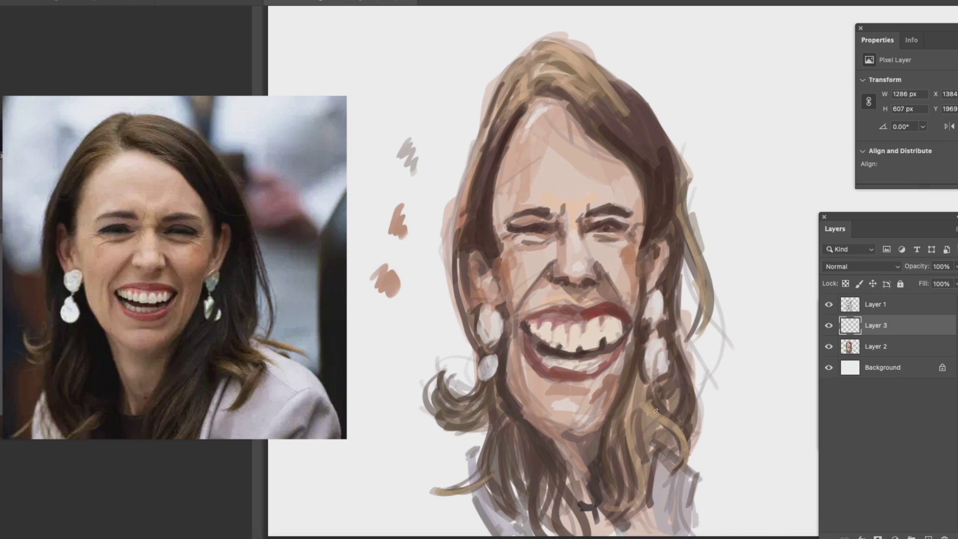
pyautogui.rightClick(578, 313)
pyautogui.click(590, 370)
pyautogui.rightClick(601, 360)
pyautogui.press('Return')
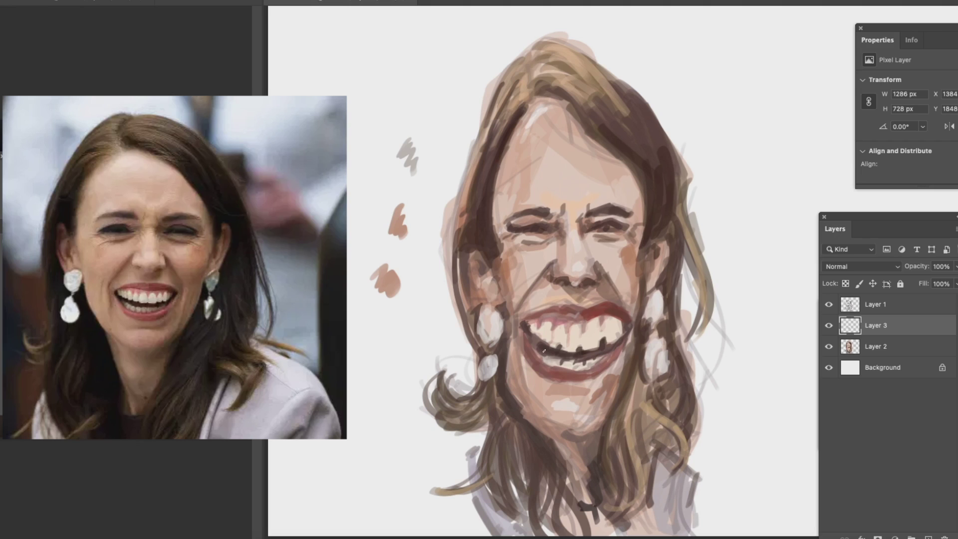
# Fade the rough sketch Layer 1 to 18% opacity and return to Layer 3
pyautogui.click(893, 304)
pyautogui.moveTo(955, 266); pyautogui.dragTo(910, 288)
pyautogui.click(540, 316)
pyautogui.hotkey('alt', '[')
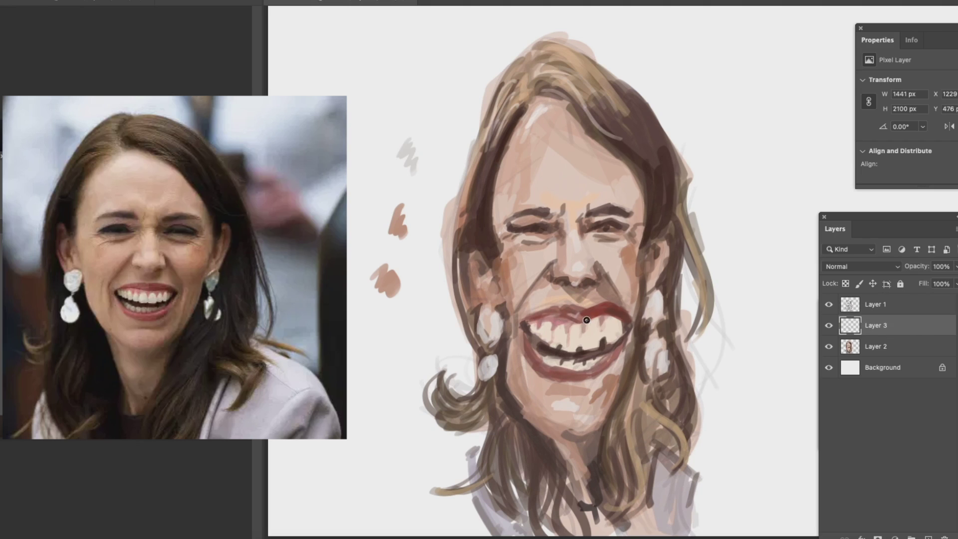